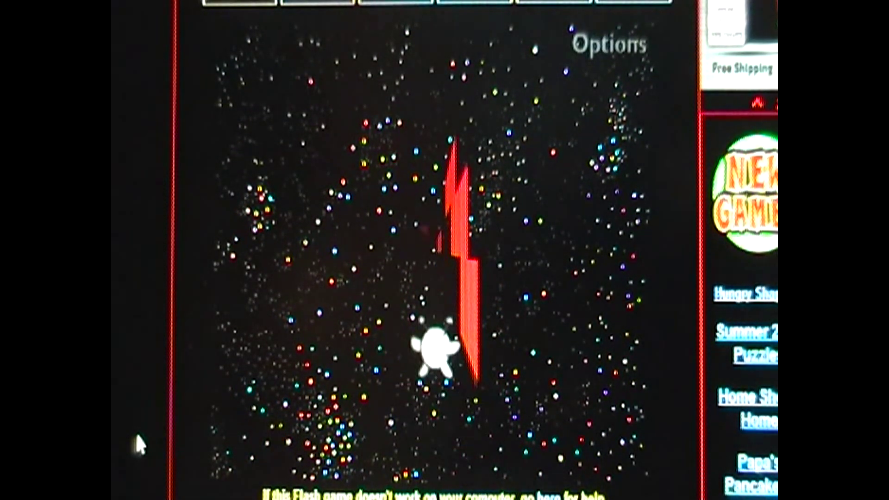
Rotate the tunnel right, right, then left to keep red tiles under the runner.
key("Right")
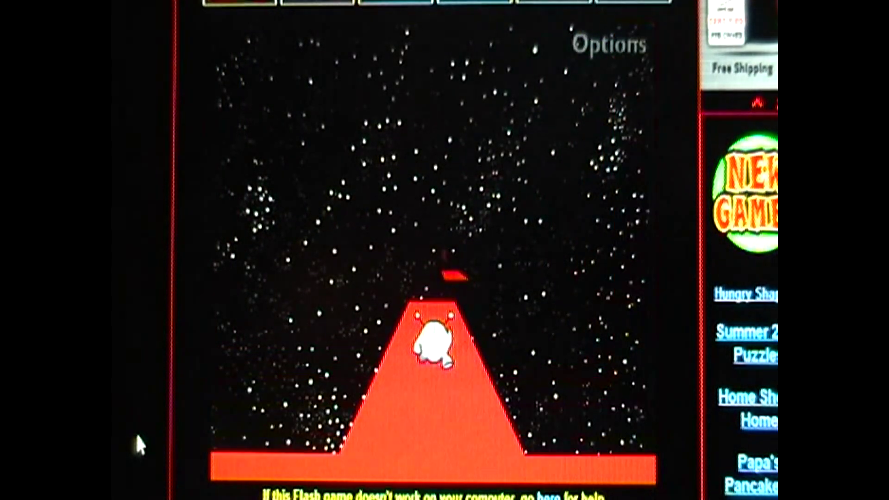
key("Right")
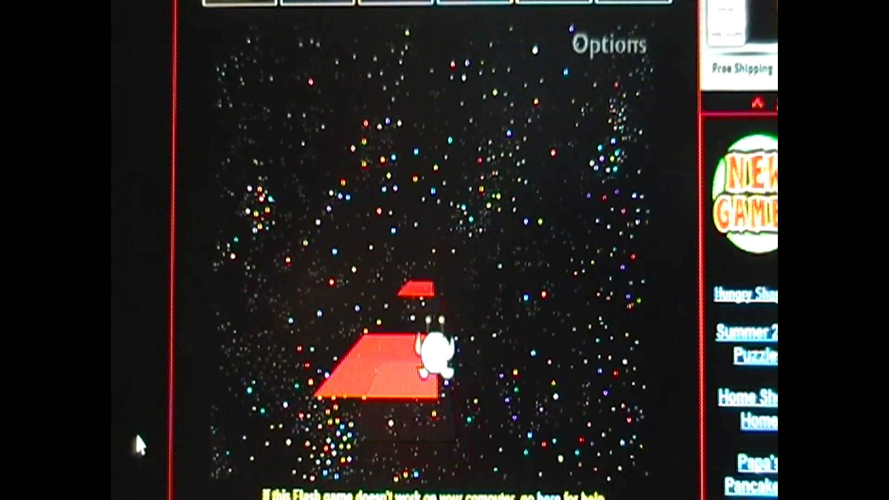
key("Left")
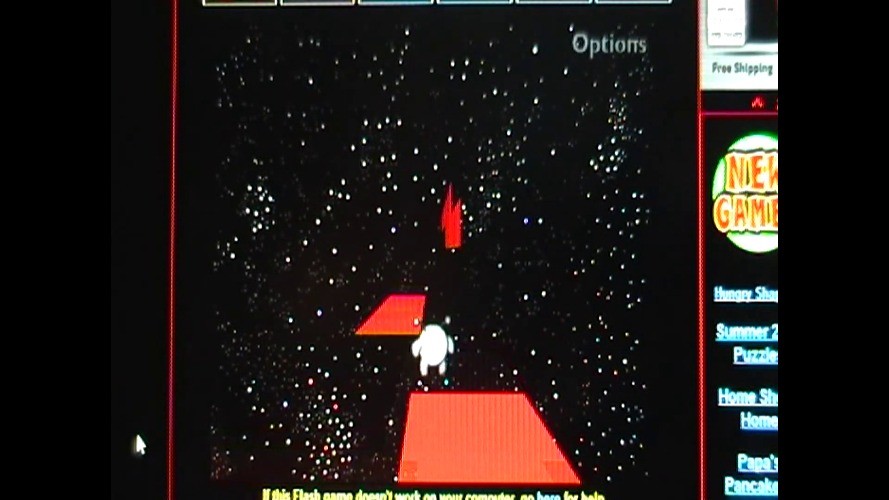
Rotate the tunnel right twice so the runner lands on the sparse red platforms.
key("Right")
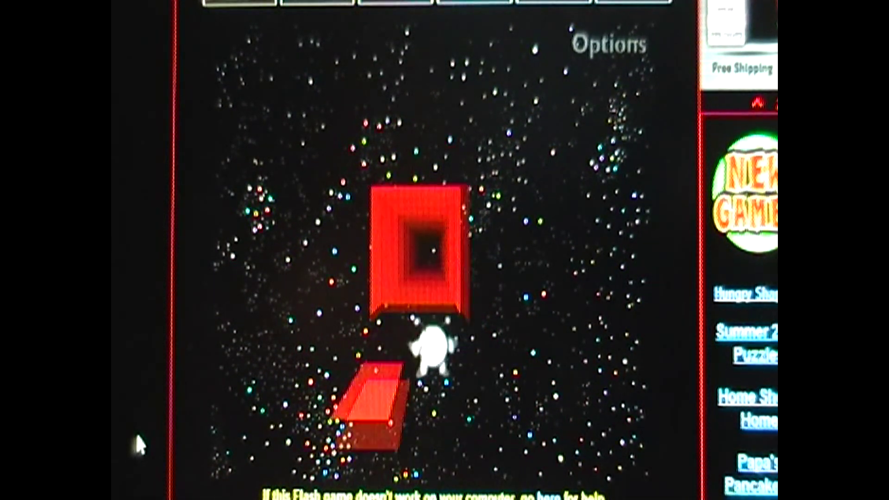
key("Right")
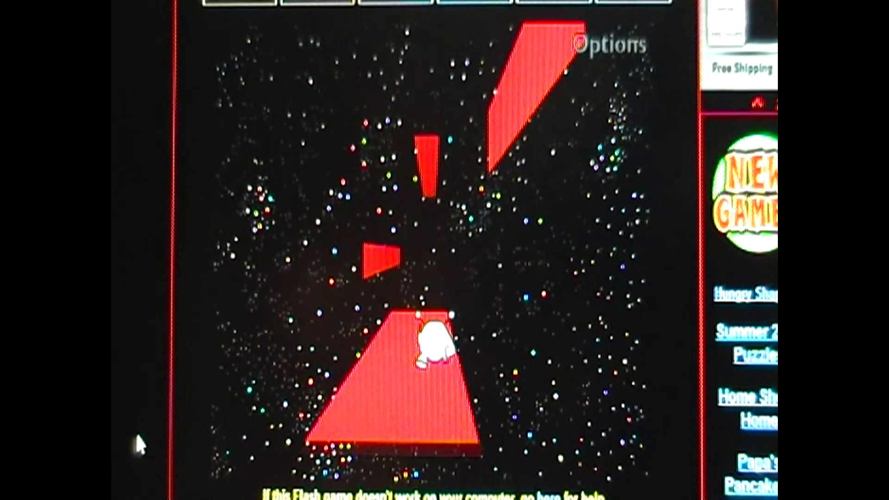
Rotate the tunnel and jump one gap through the last tiles to the end-of-tunnel screen.
key("Left")
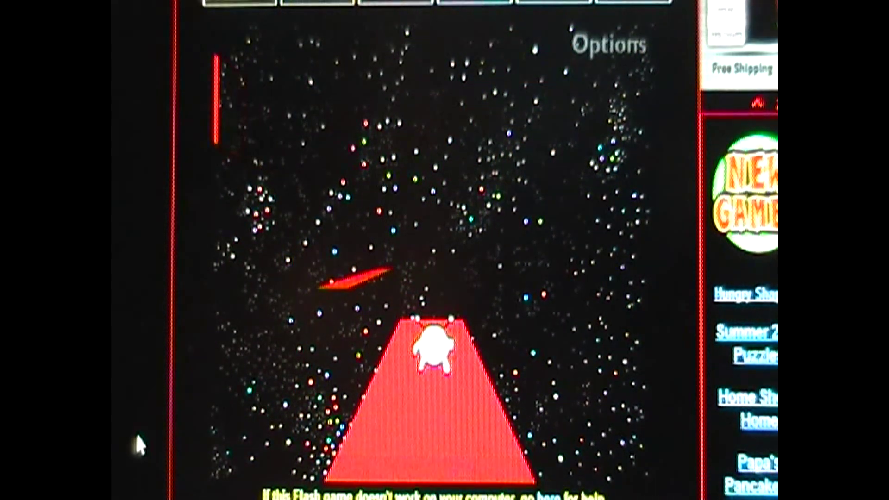
key("space")
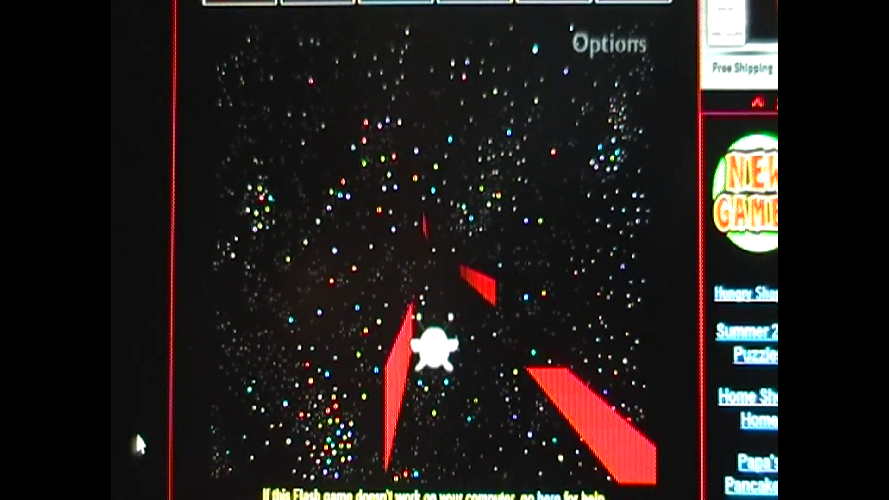
key("Right")
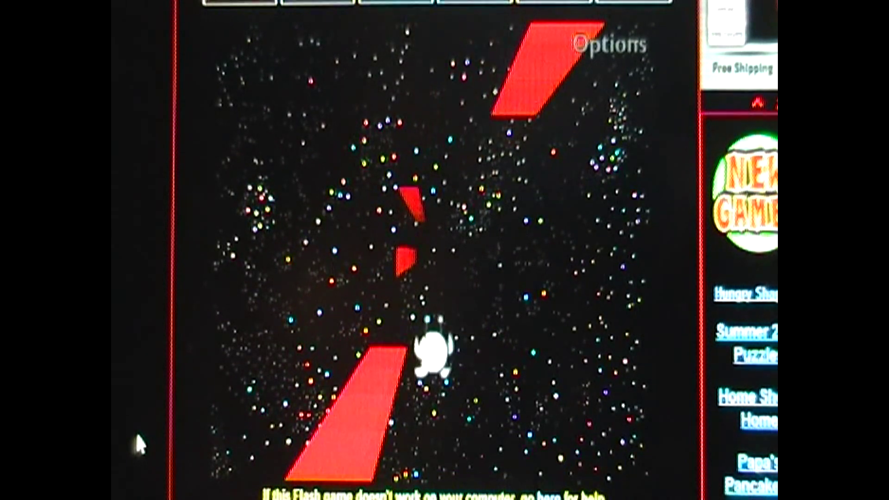
key("Left")
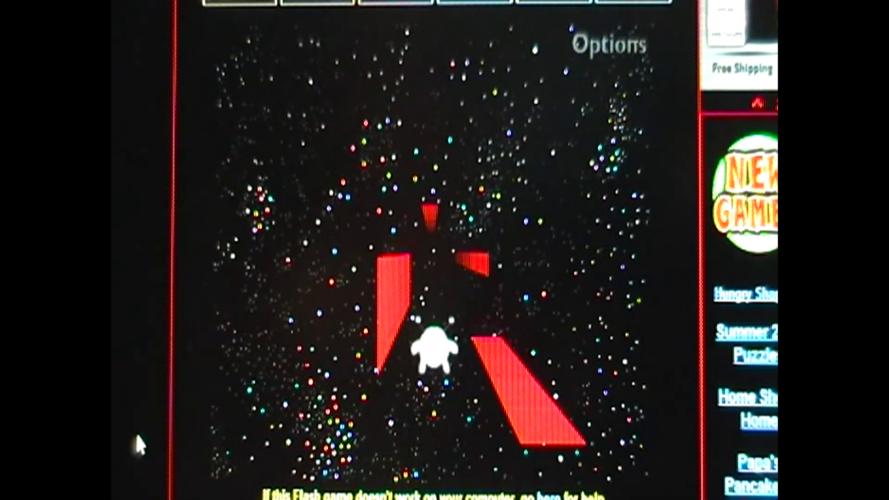
key("Right")
key("Left")
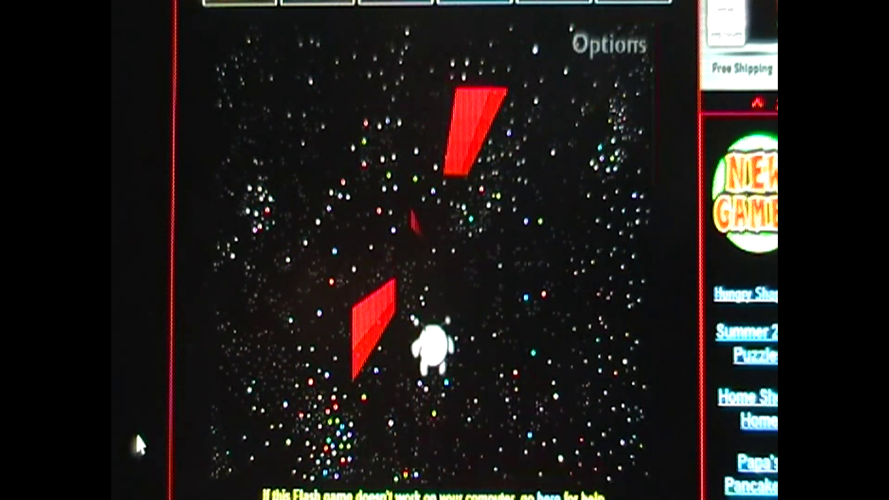
key("Left")
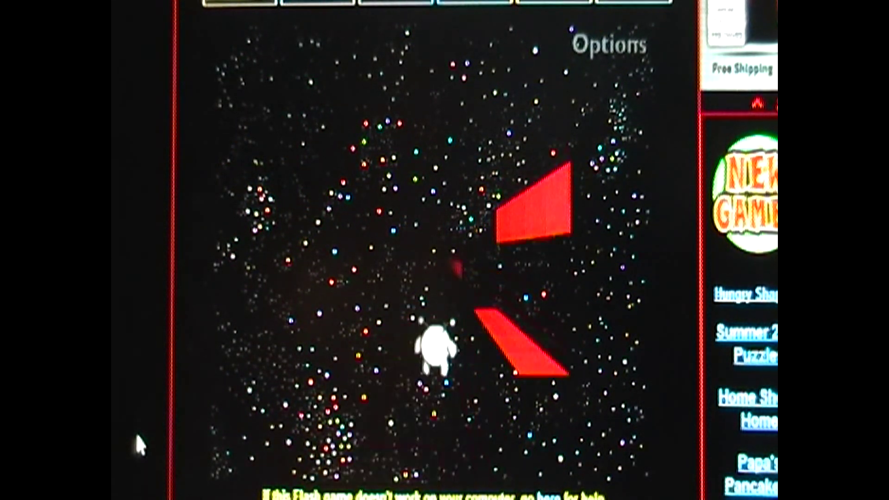
key("Right")
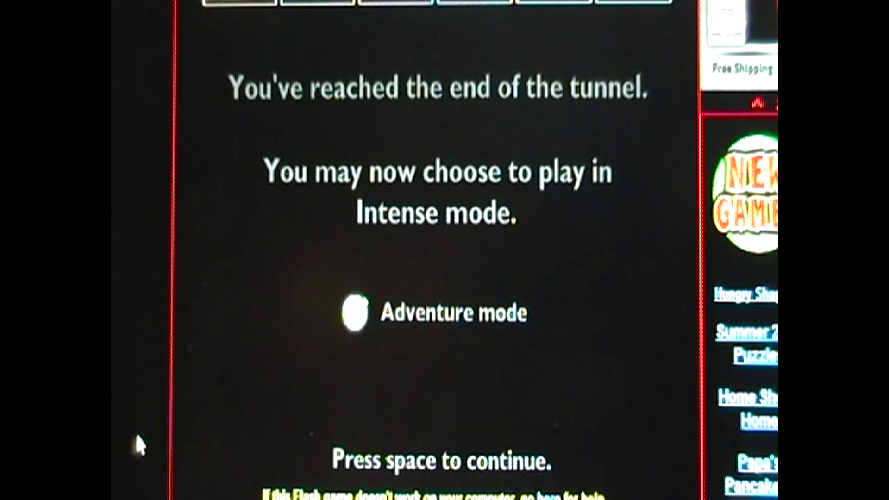
Dismiss the end-of-tunnel message to return to the main menu.
key("space")
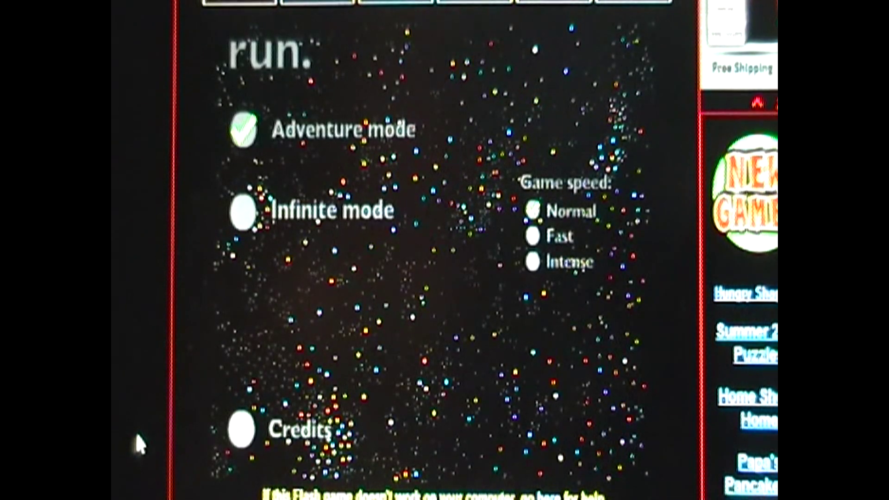